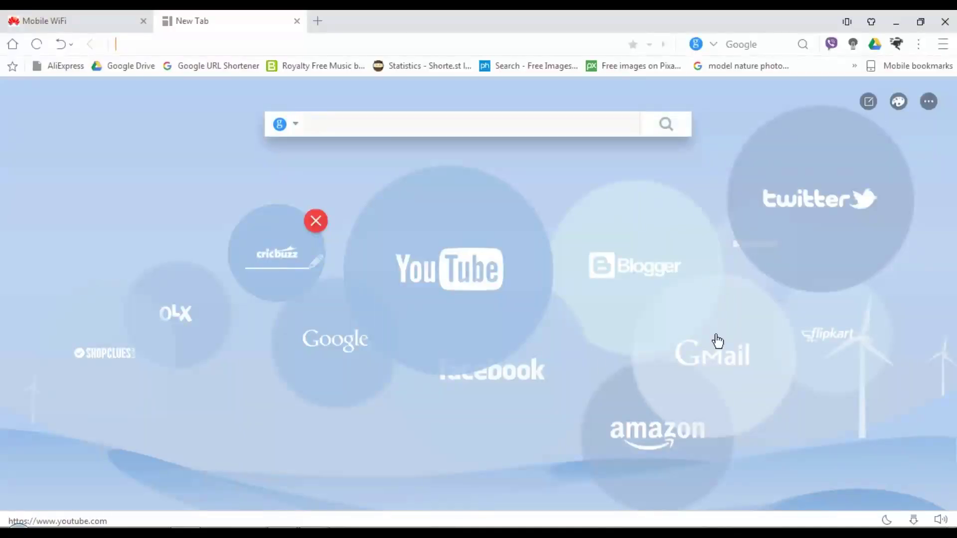
key("alt+Tab")
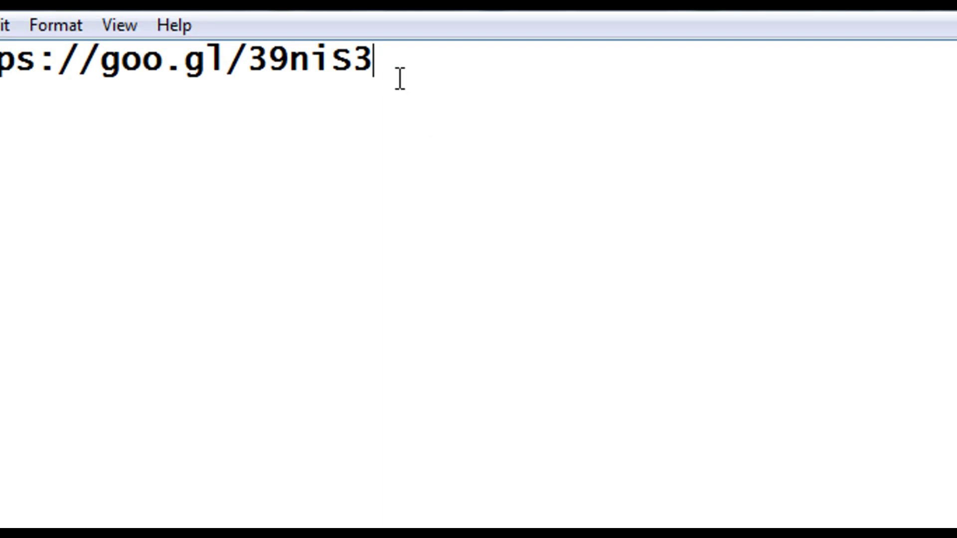
mouse_move(395, 85)
left_mouse_down()
mouse_move(147, 95)
mouse_move(173, 92)
left_mouse_up()
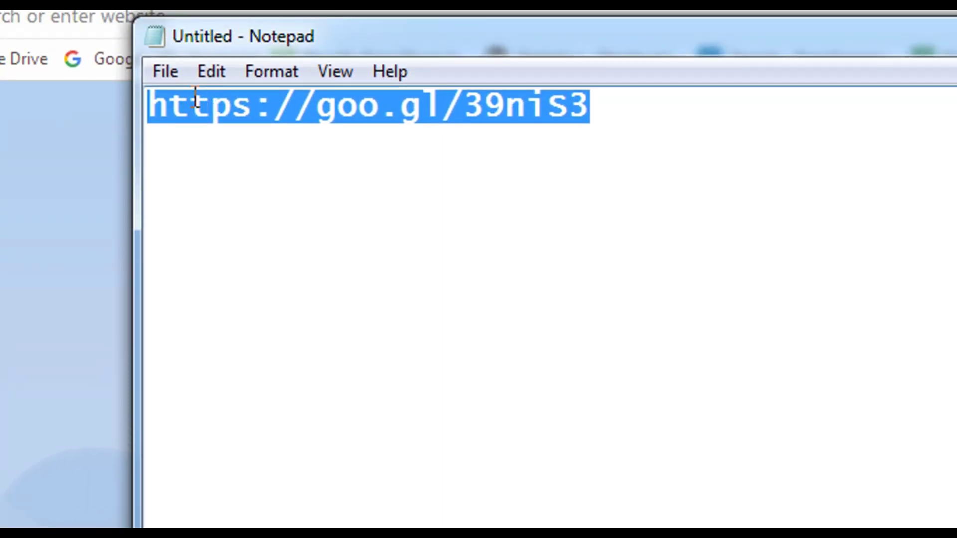
key("ctrl+c")
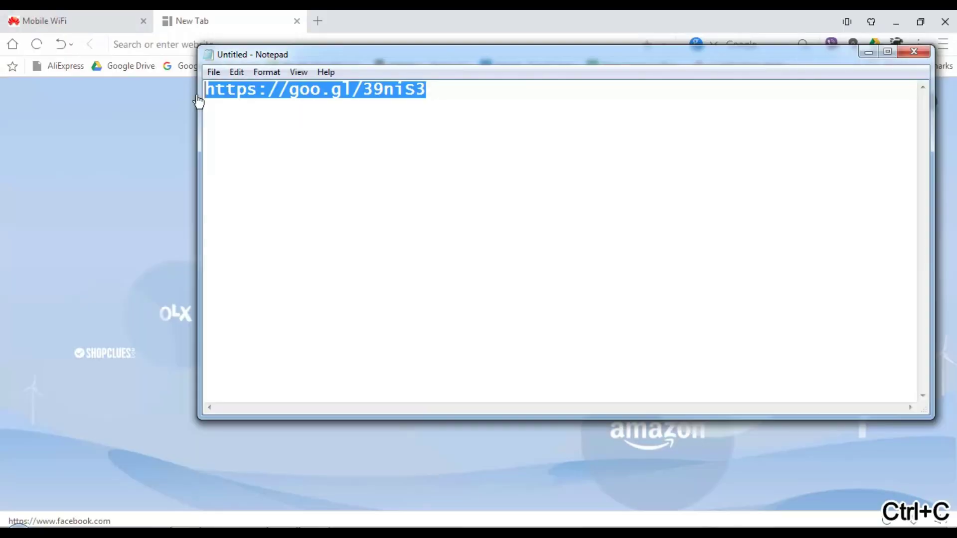
left_click(146, 37)
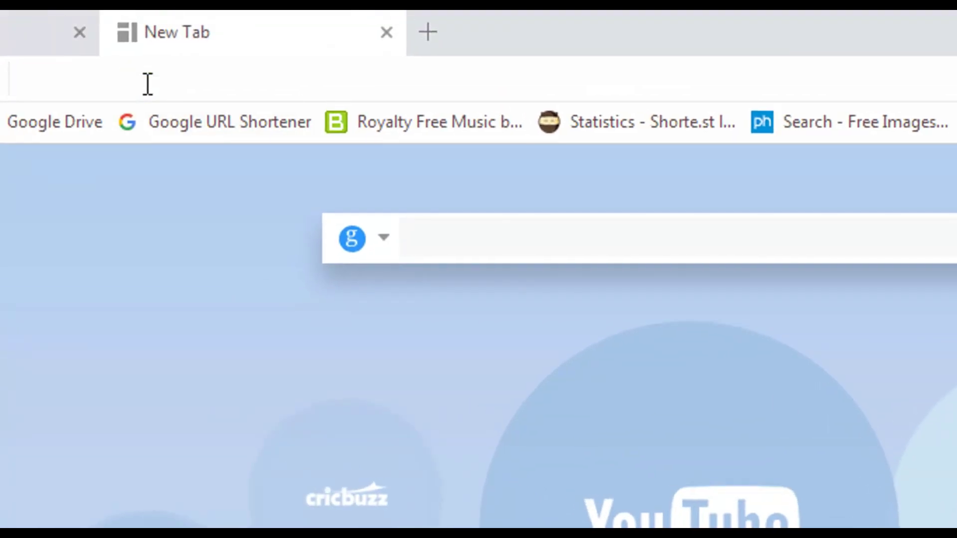
- Paste the short link into the browser's address bar and load it
key("ctrl+v")
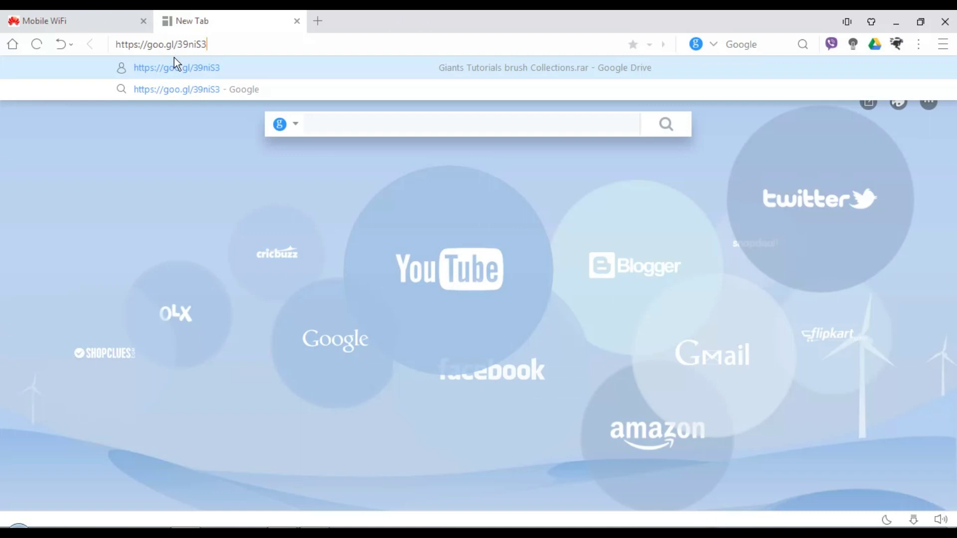
key("Return")
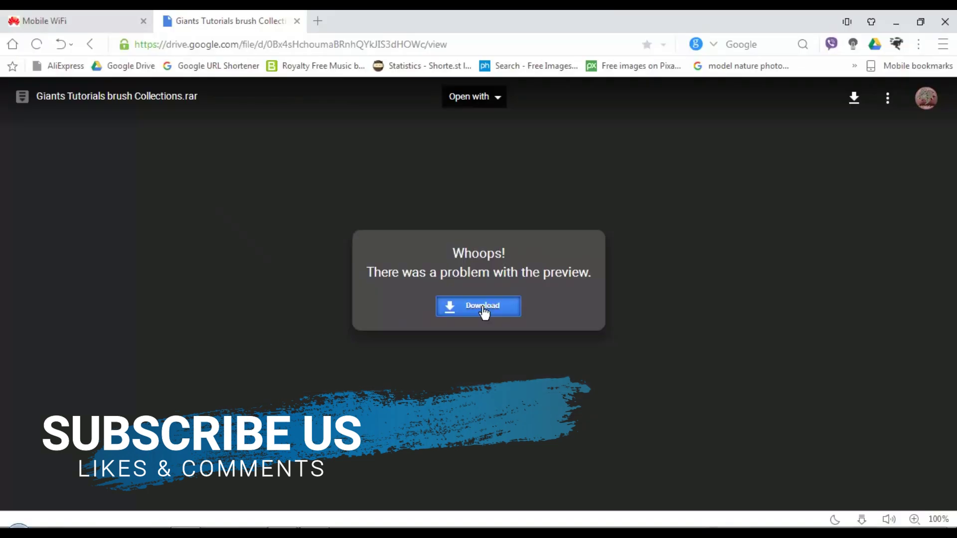
- Download Giants Tutorials brush Collections.rar from Google Drive despite the virus-scan warning
left_click(485, 313)
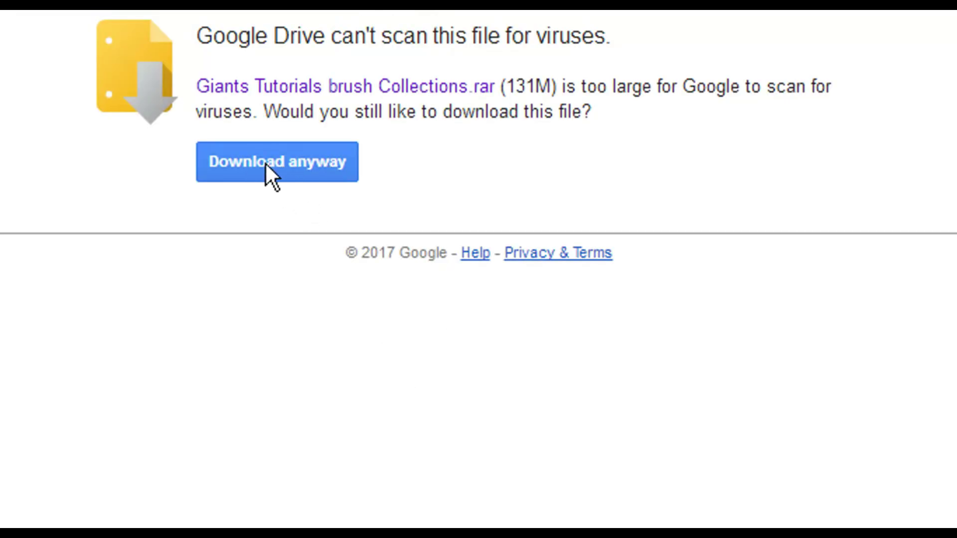
left_click(377, 216)
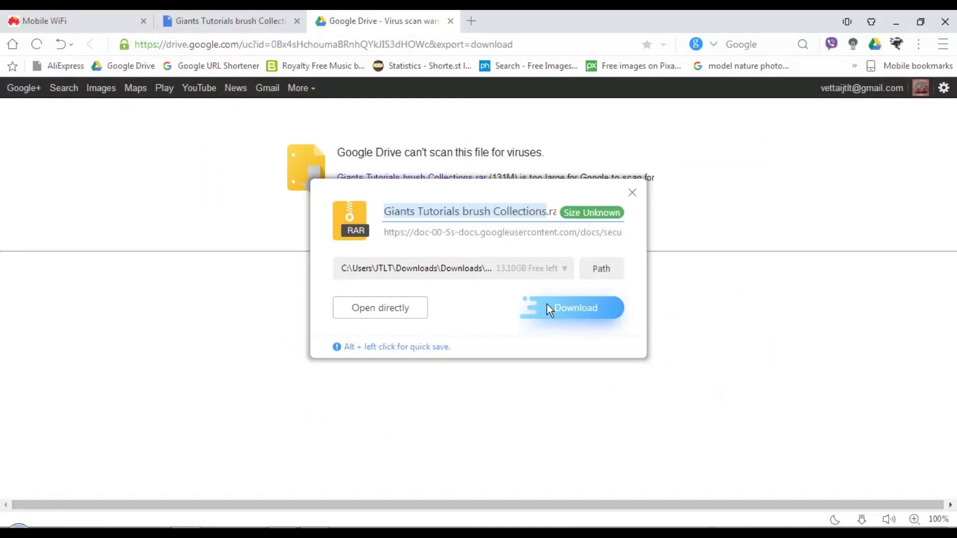
left_click(546, 307)
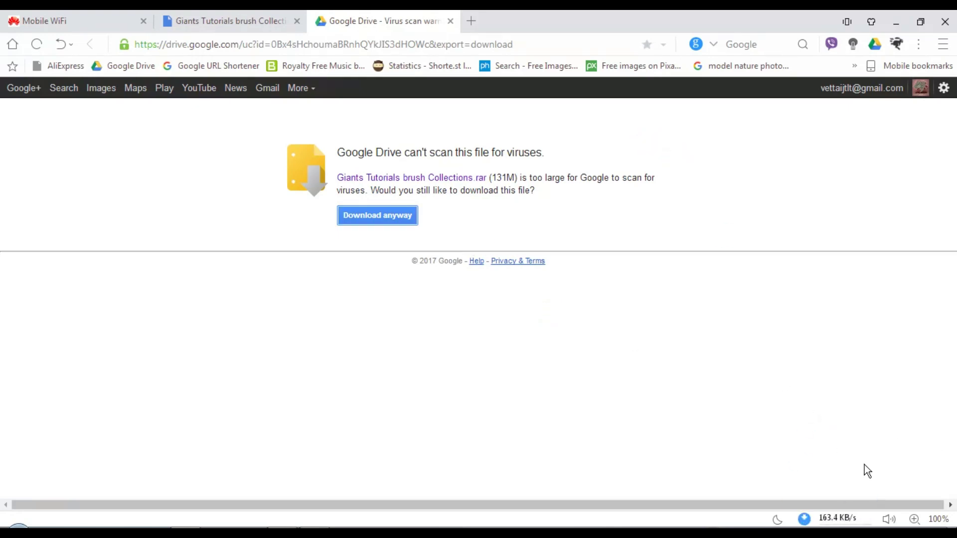
left_click(804, 519)
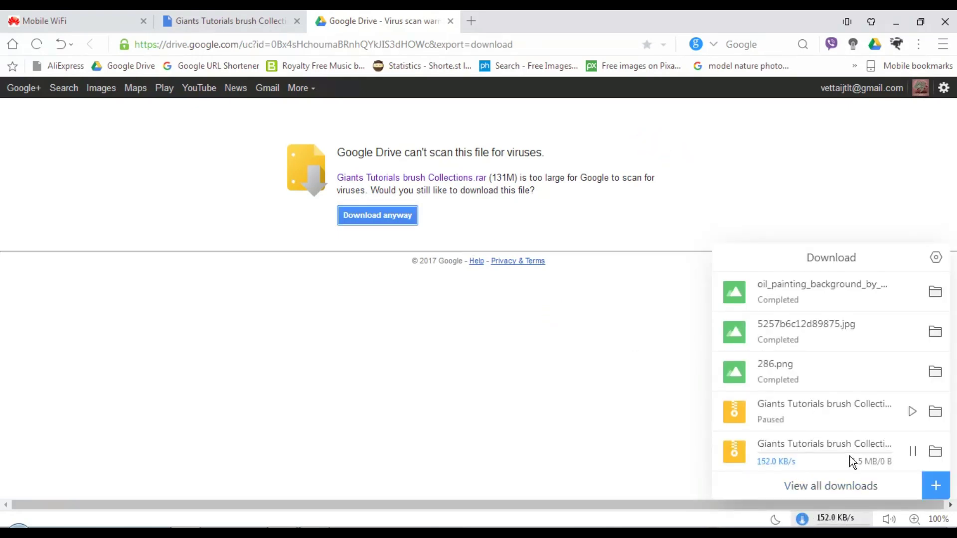
left_click(444, 328)
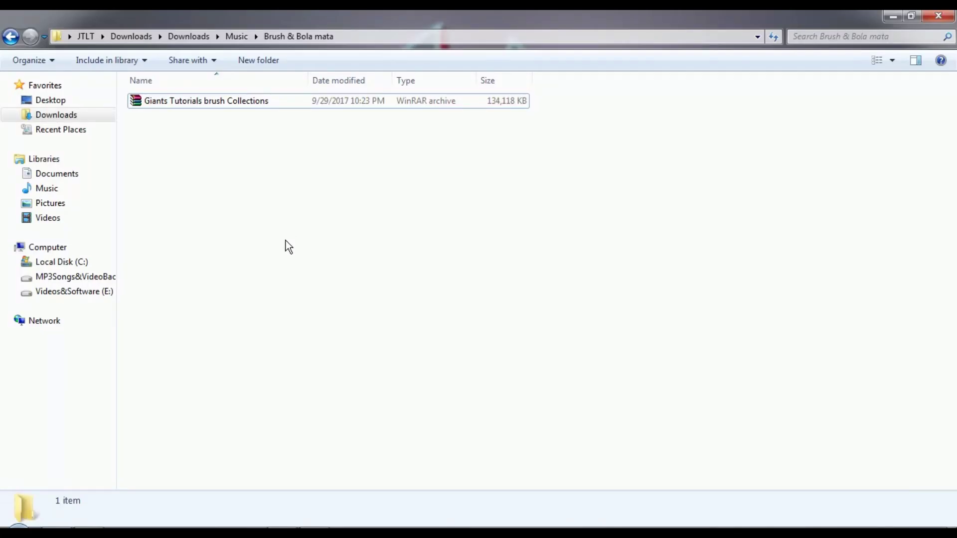
- Extract the brush archive with WinRAR into the default Giants Tutorials subfolder
left_click(255, 105)
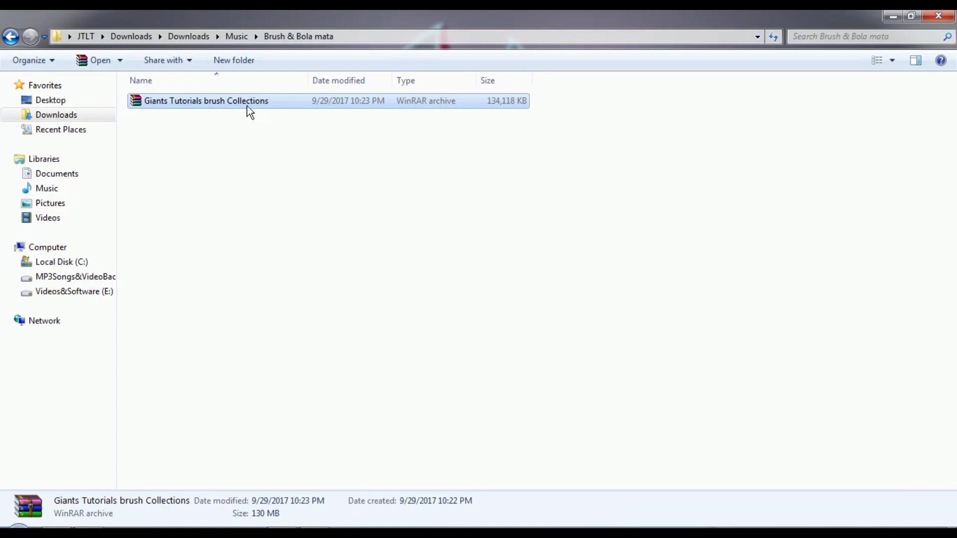
right_click(248, 100)
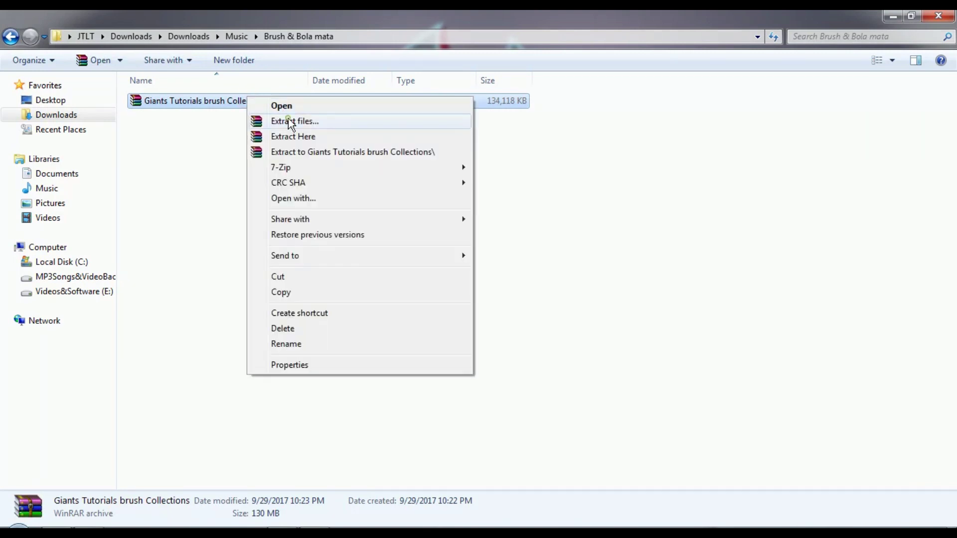
left_click(290, 121)
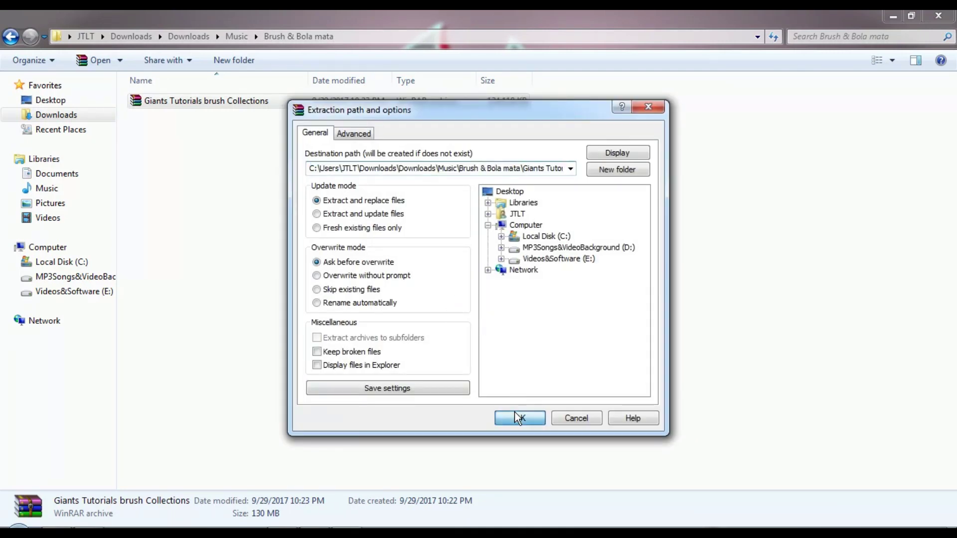
left_click(514, 412)
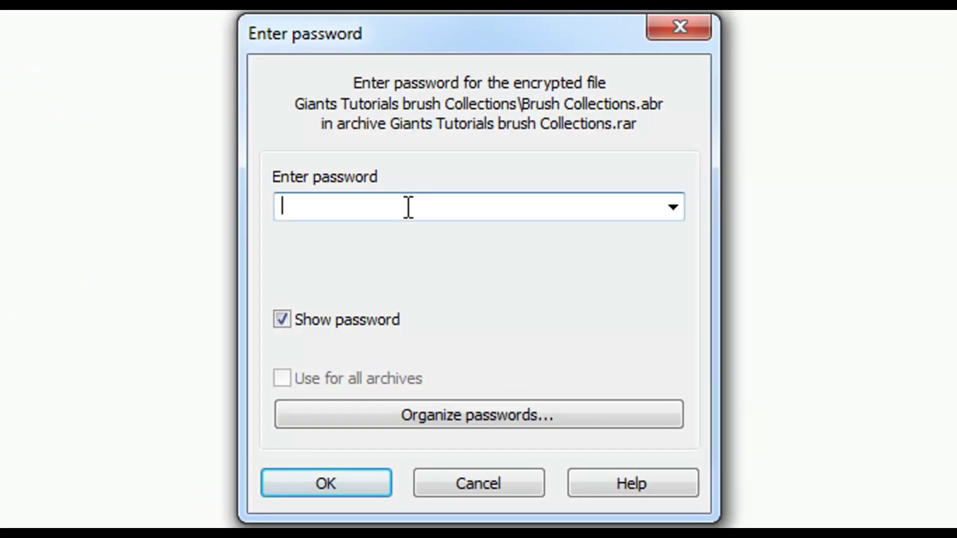
- Enter the archive password to extract Brush Collections.abr
type("gti")
type("utorials")
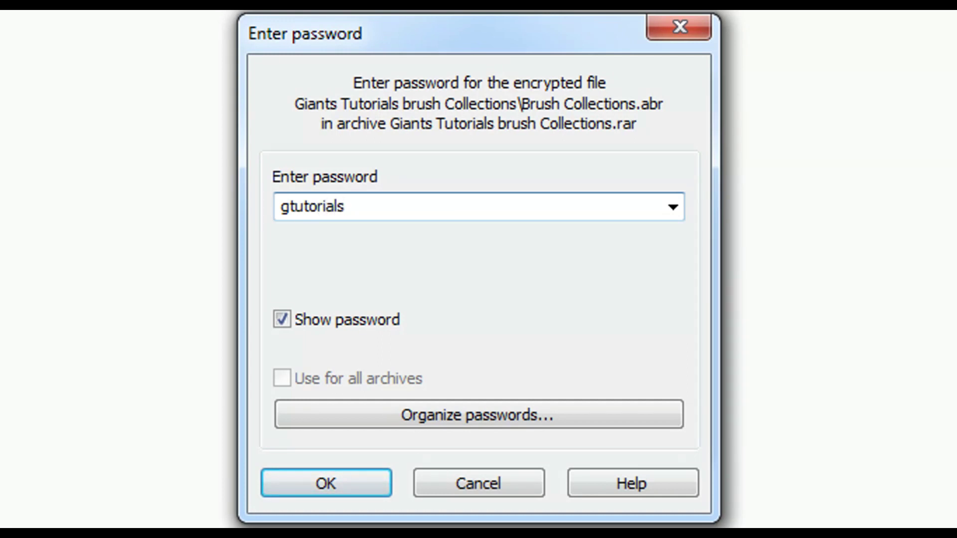
key("Return")
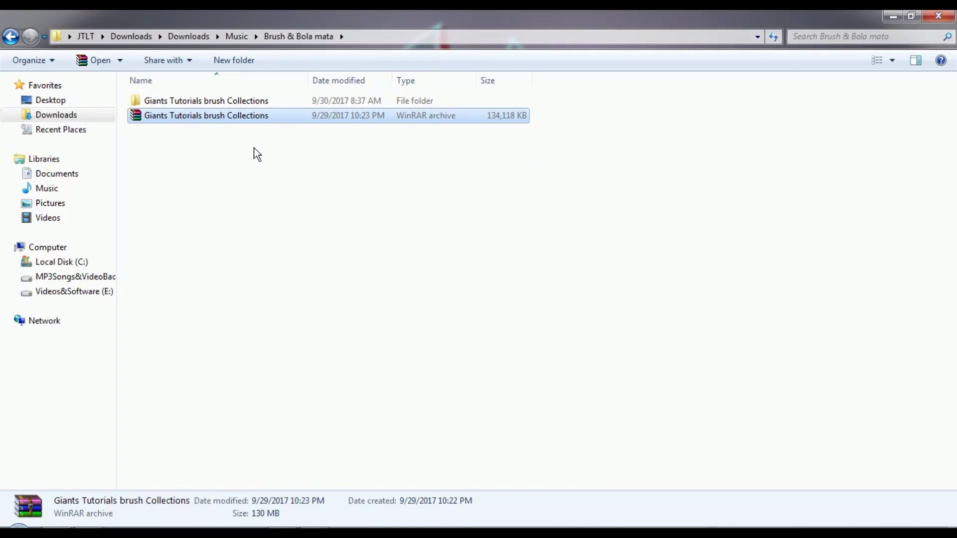
- Open the extracted folder to view its three .abr brush files, then switch to Photoshop
double_click(238, 100)
double_click(237, 99)
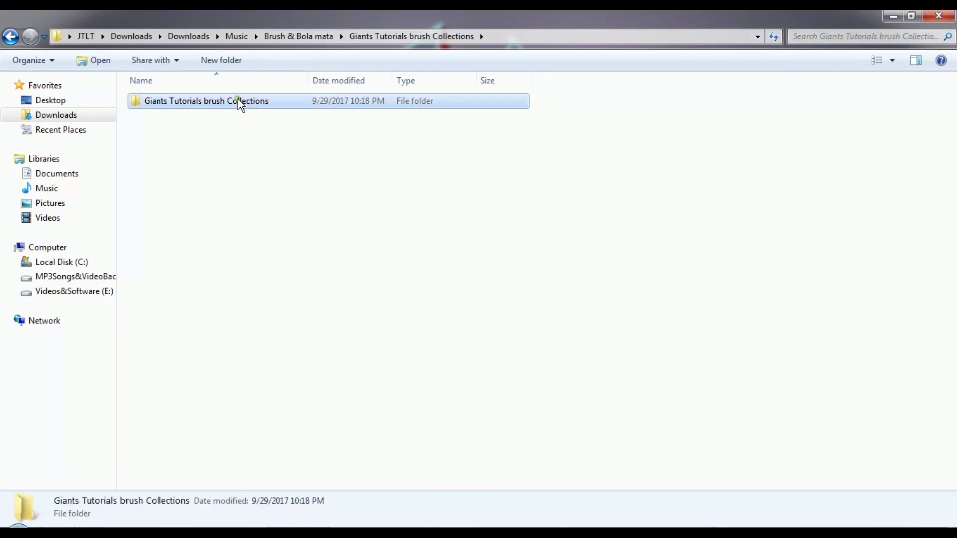
left_click_drag(526, 170, 192, 91)
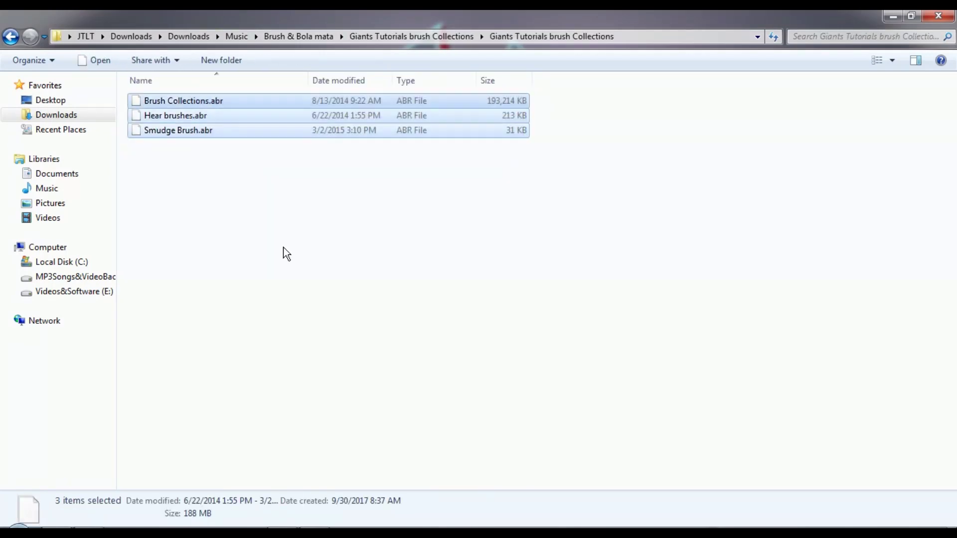
left_click(305, 277)
left_click(98, 527)
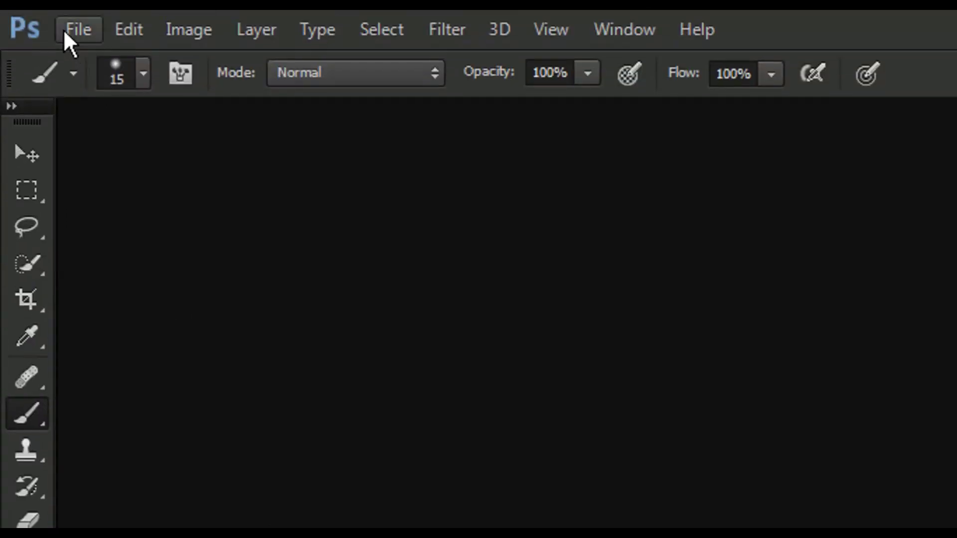
- Bring up Photoshop's Open dialog and browse around the Downloads folders
left_click(65, 30)
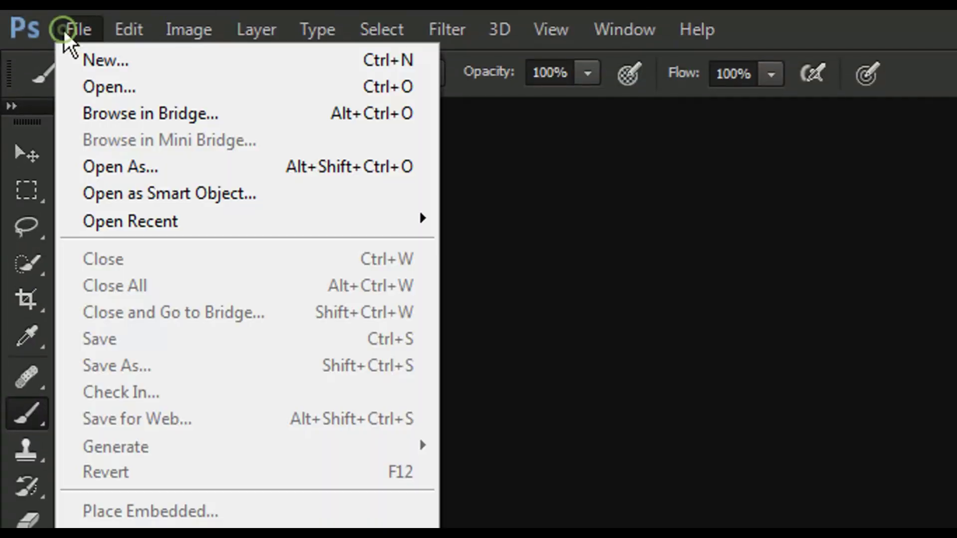
left_click(80, 82)
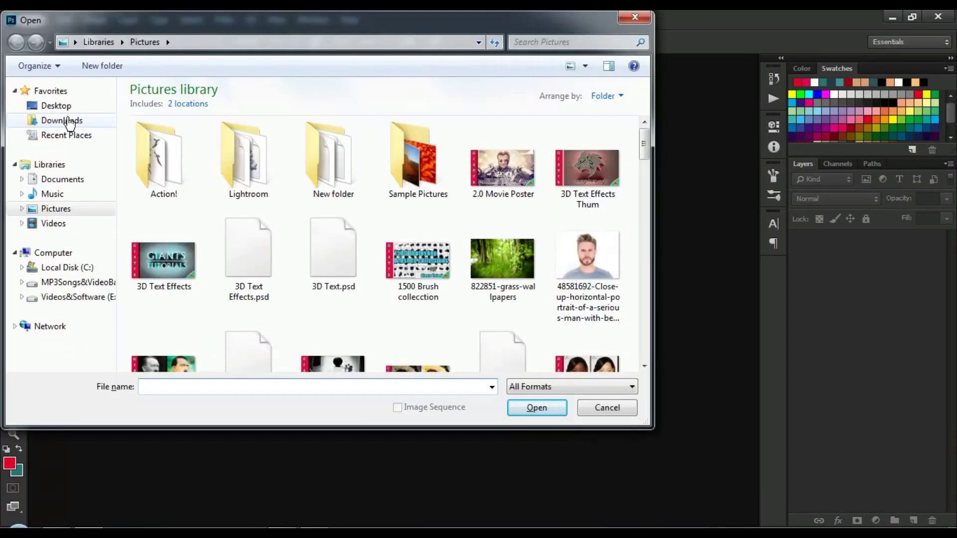
left_click(66, 121)
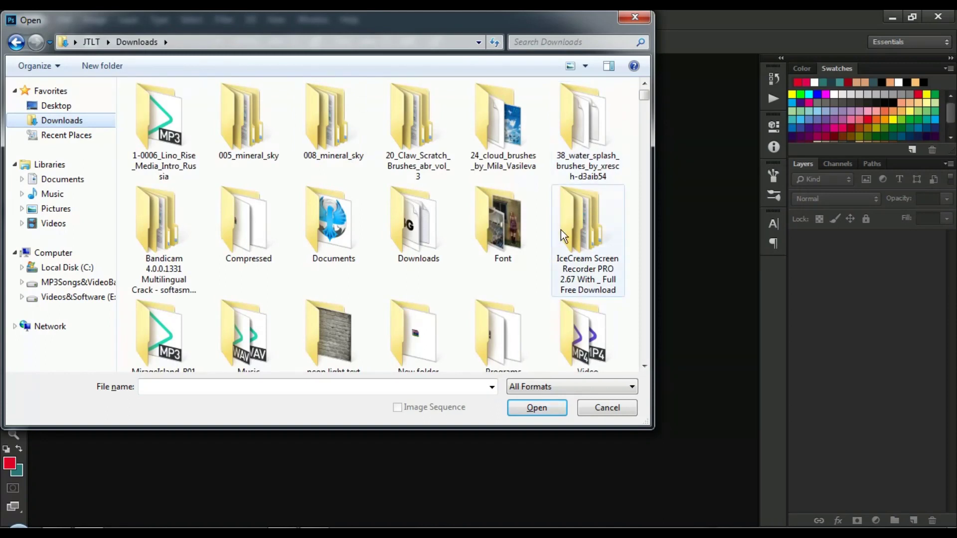
double_click(433, 238)
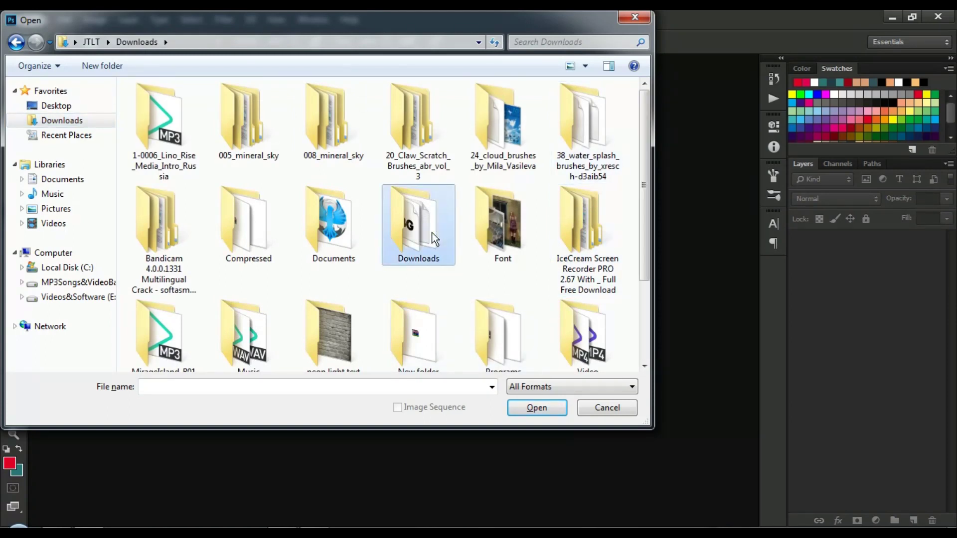
key("alt+Left")
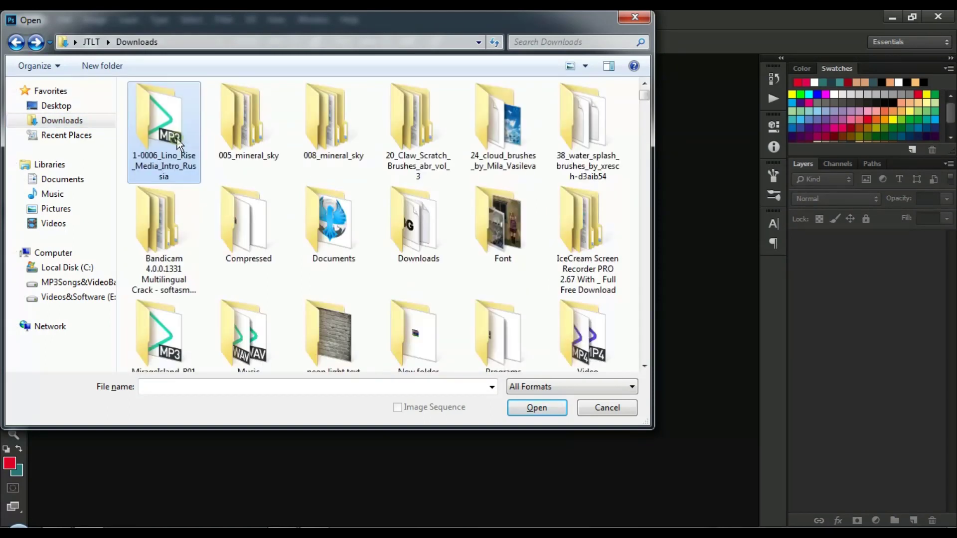
left_click(55, 209)
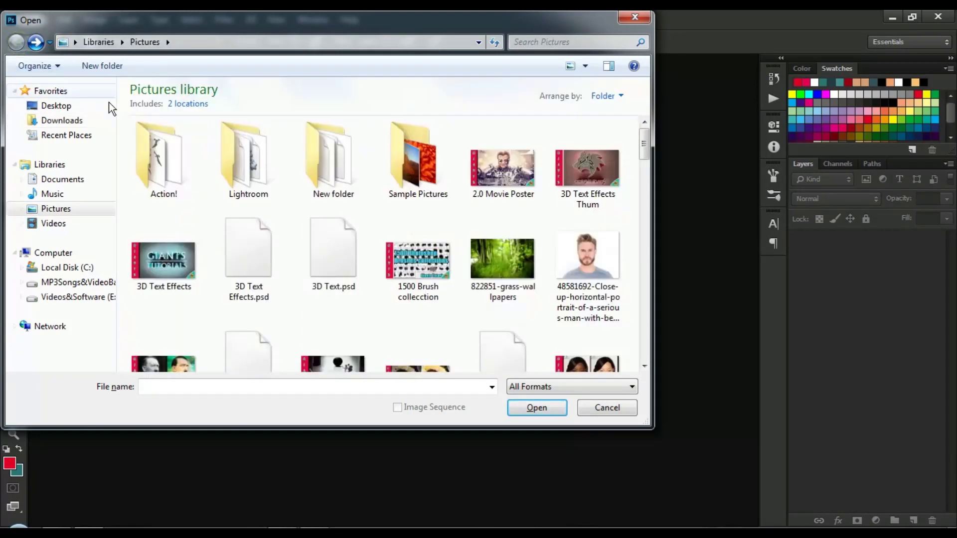
left_click(26, 42)
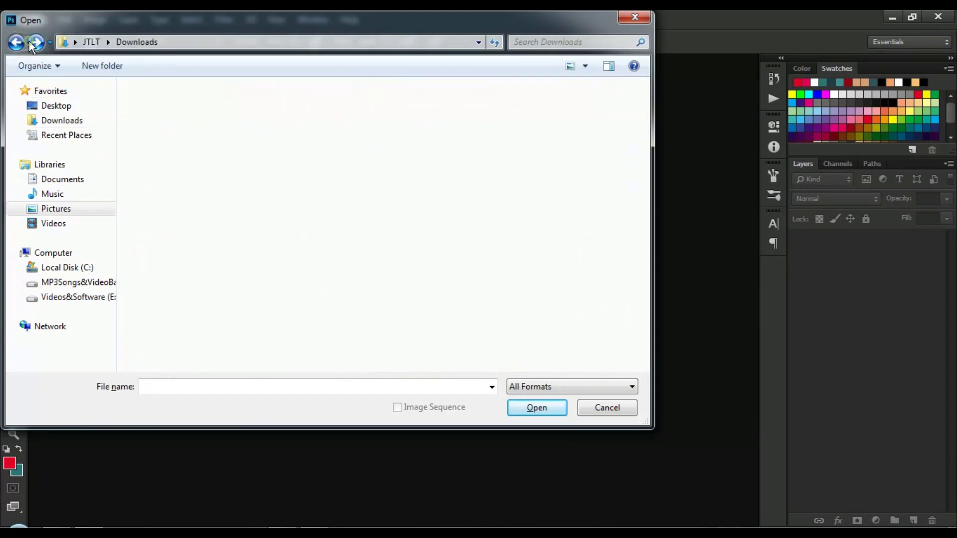
- Open all three .abr files from Brush & Bola mata > Giants Tutorials brush Collections
double_click(178, 136)
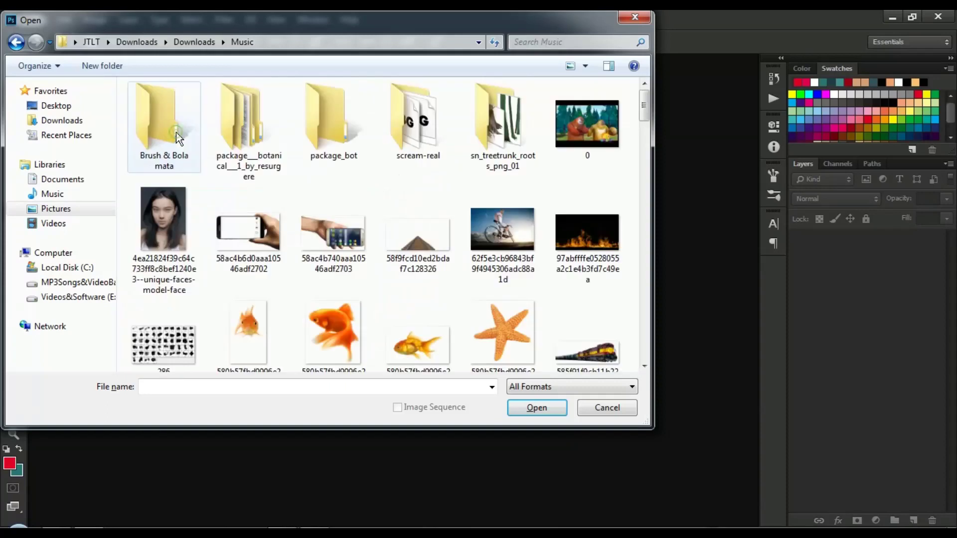
double_click(186, 139)
double_click(183, 106)
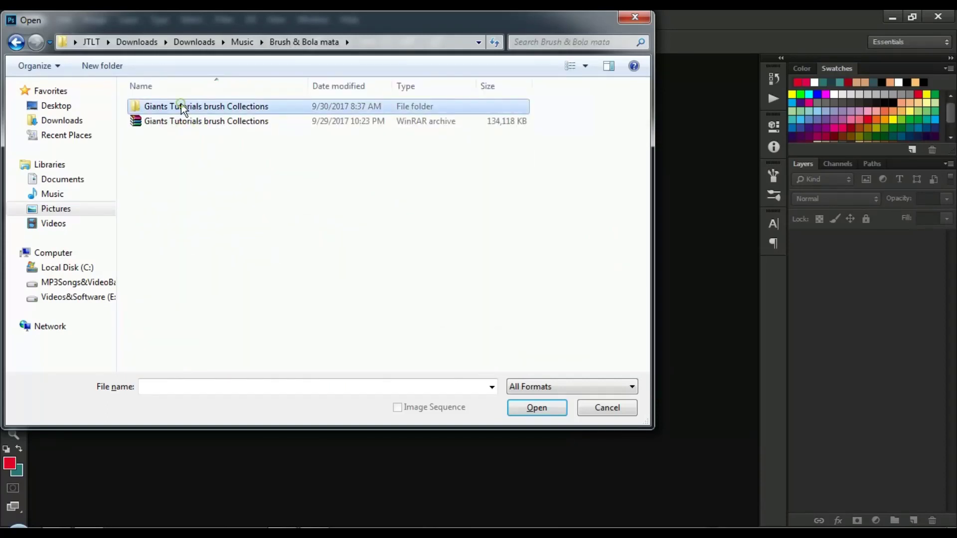
double_click(182, 106)
left_click_drag(224, 168, 204, 109)
left_click(548, 407)
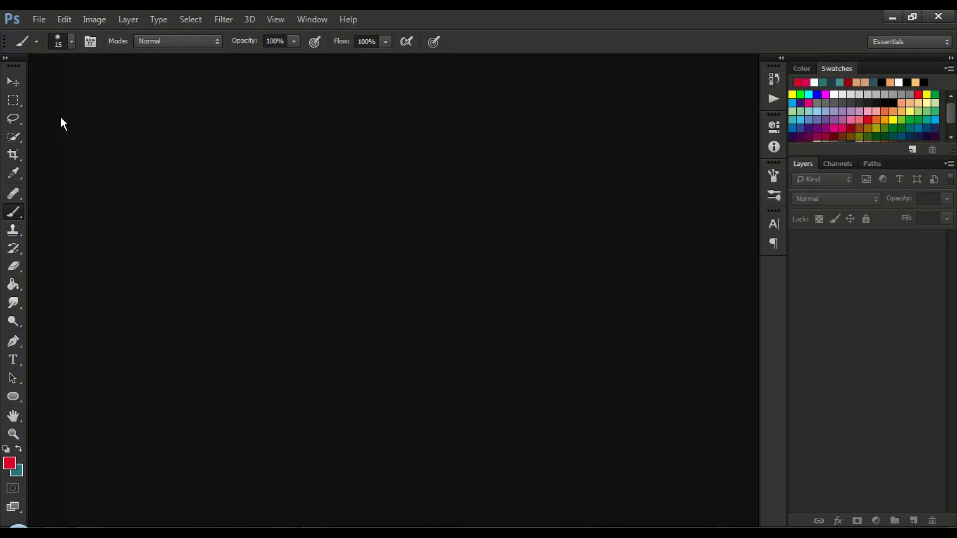
- Activate the Brush Tool and open its brush preset picker in the options bar
key("v")
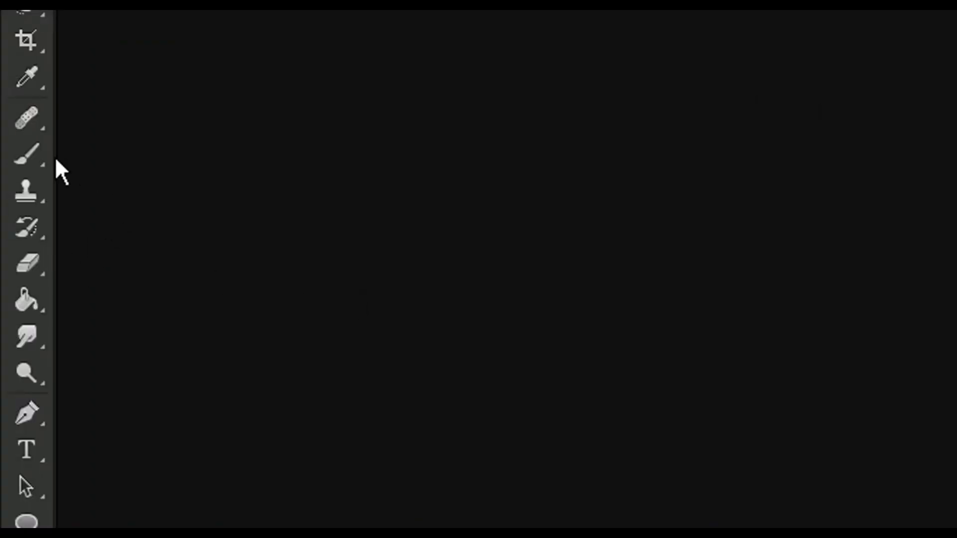
right_click(38, 153)
left_click(93, 149)
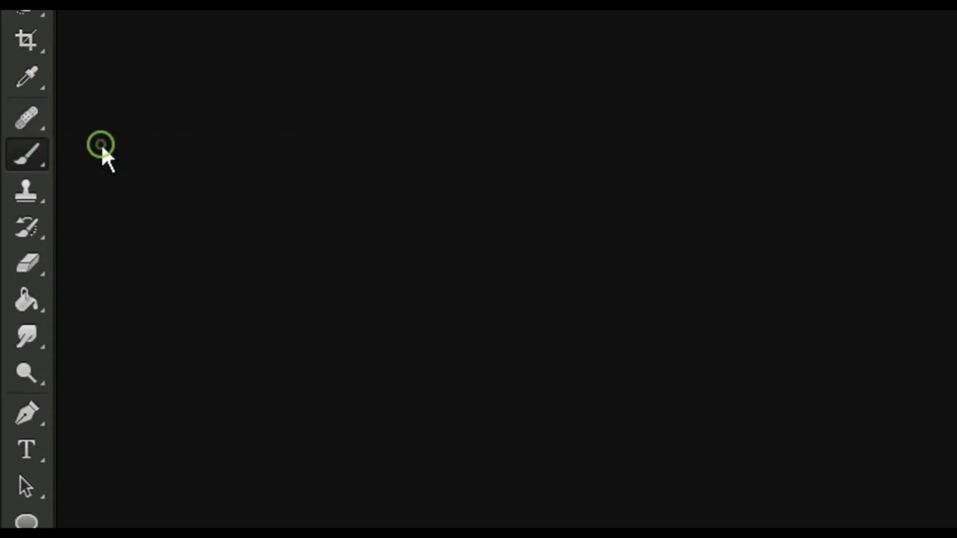
left_click(145, 70)
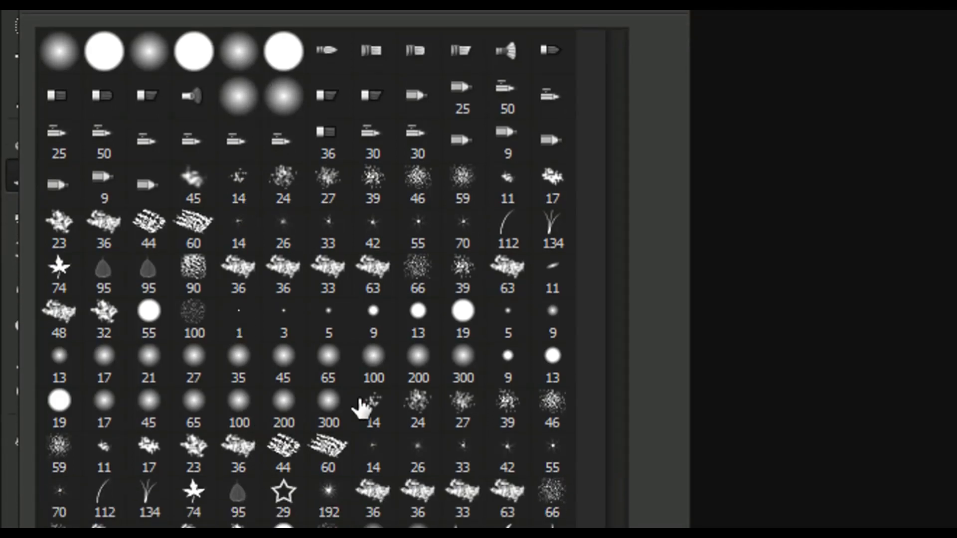
- Enlarge the brush picker, scroll to the trees, smoke and lashes brushes at the end, then close it
left_click_drag(675, 447, 679, 535)
scroll(389, 167, "up", 3)
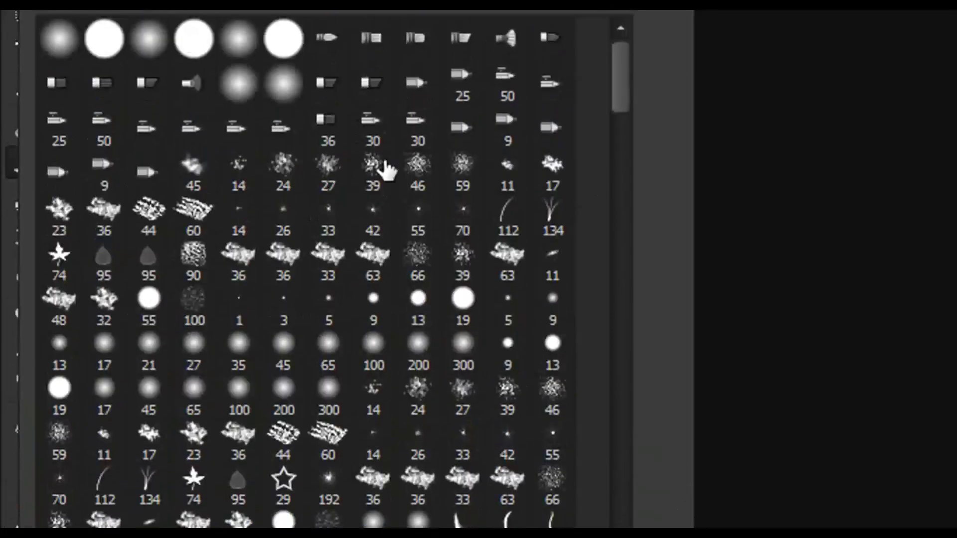
scroll(388, 169, "down", 2)
scroll(395, 239, "down", 1)
scroll(394, 244, "down", 4)
scroll(395, 250, "down", 1)
scroll(397, 254, "down", 1)
scroll(396, 256, "down", 3)
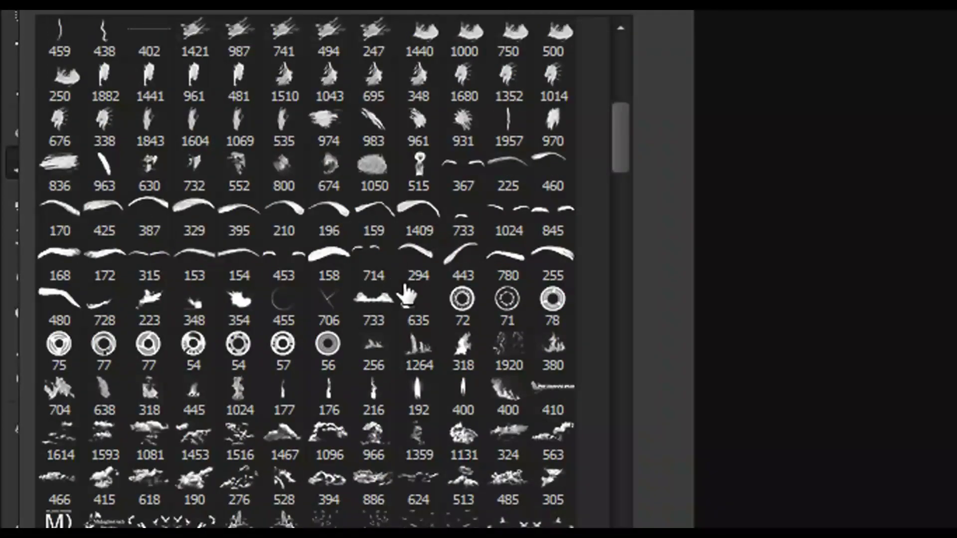
scroll(401, 279, "down", 2)
scroll(414, 319, "down", 1)
scroll(416, 325, "down", 1)
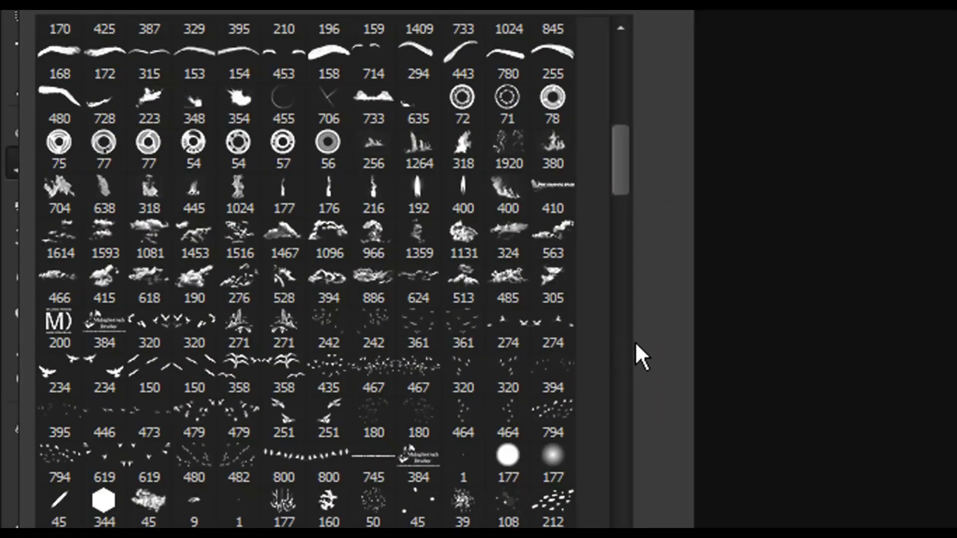
scroll(587, 341, "down", 2)
scroll(588, 342, "down", 2)
scroll(588, 341, "down", 1)
scroll(588, 341, "down", 1)
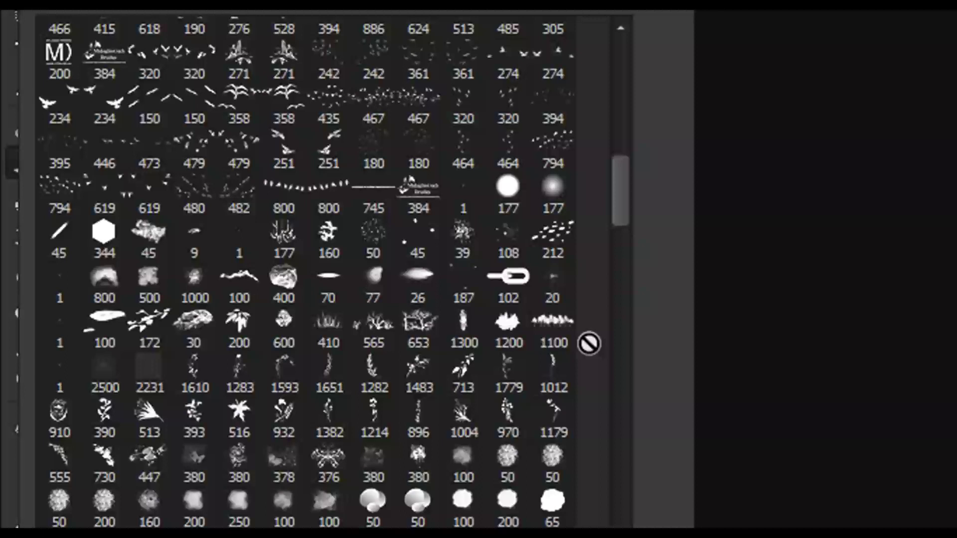
scroll(589, 343, "down", 3)
scroll(589, 343, "down", 3)
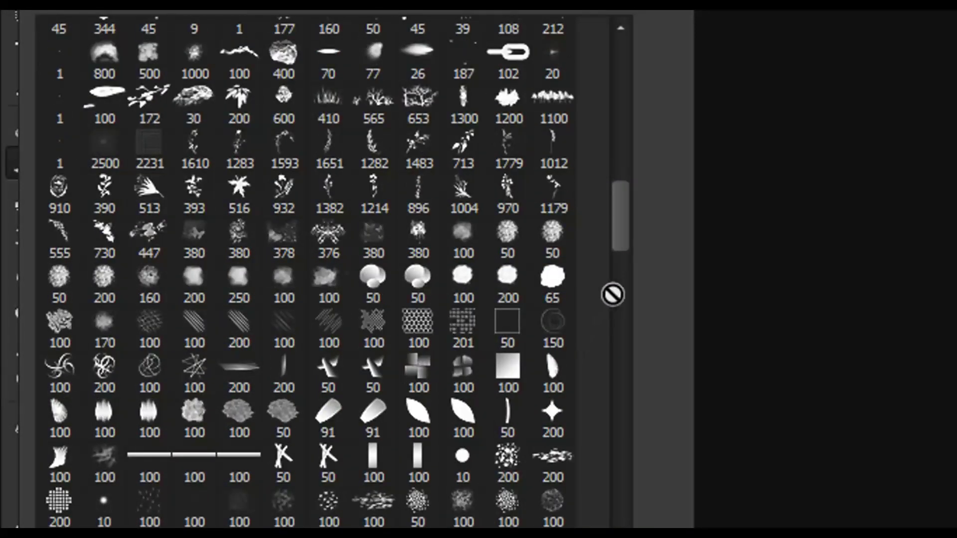
left_click_drag(624, 251, 633, 448)
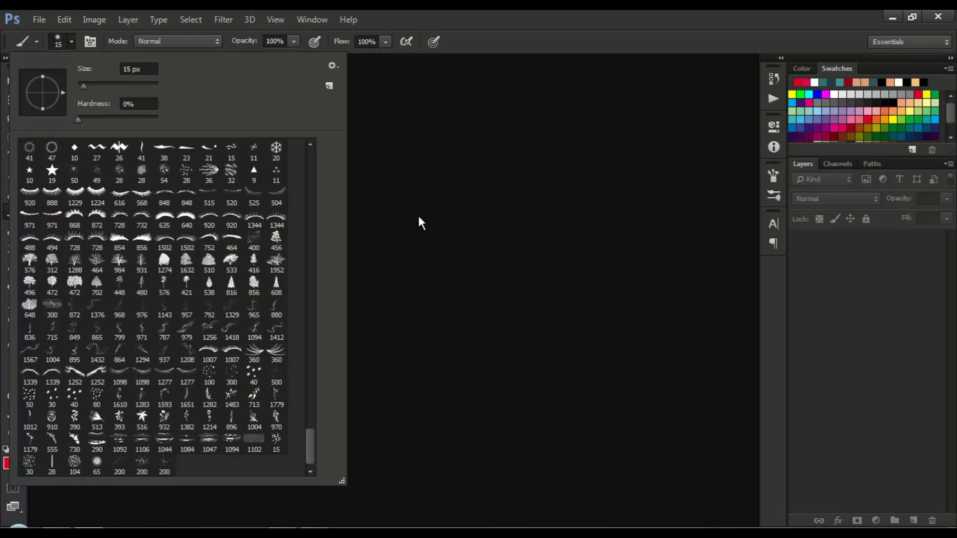
left_click(419, 223)
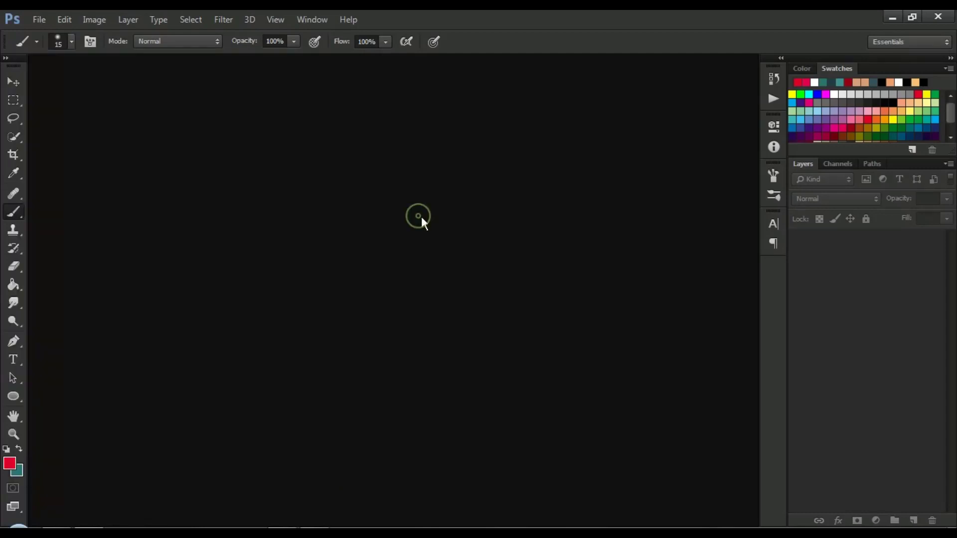